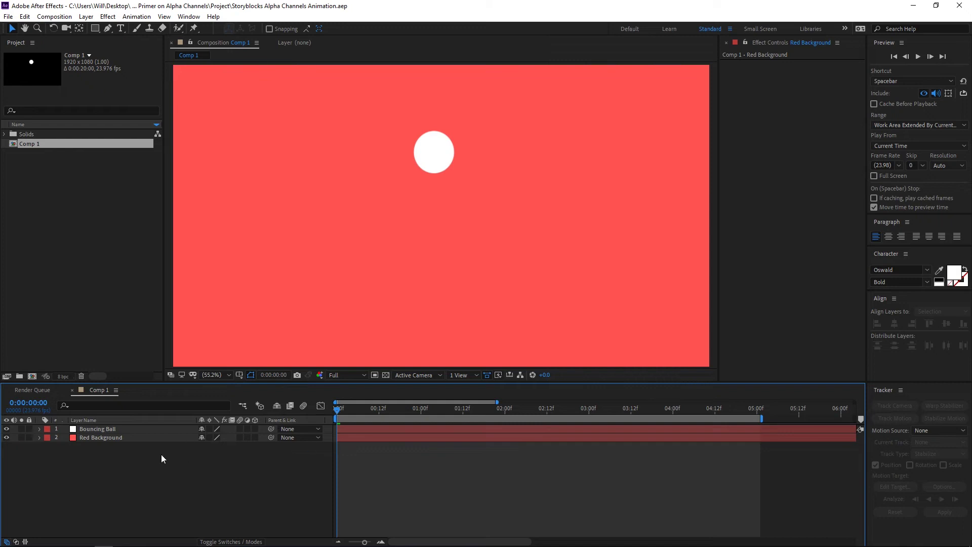
Step: Preview the ball's Position and Scale keyframed bounce, then hide the Red Background layer
left_click(106, 438)
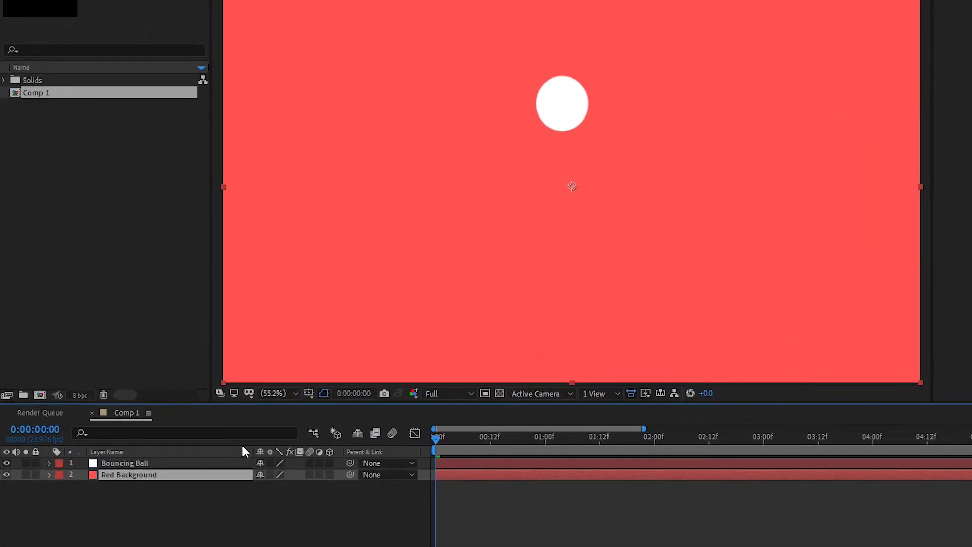
left_click(152, 464)
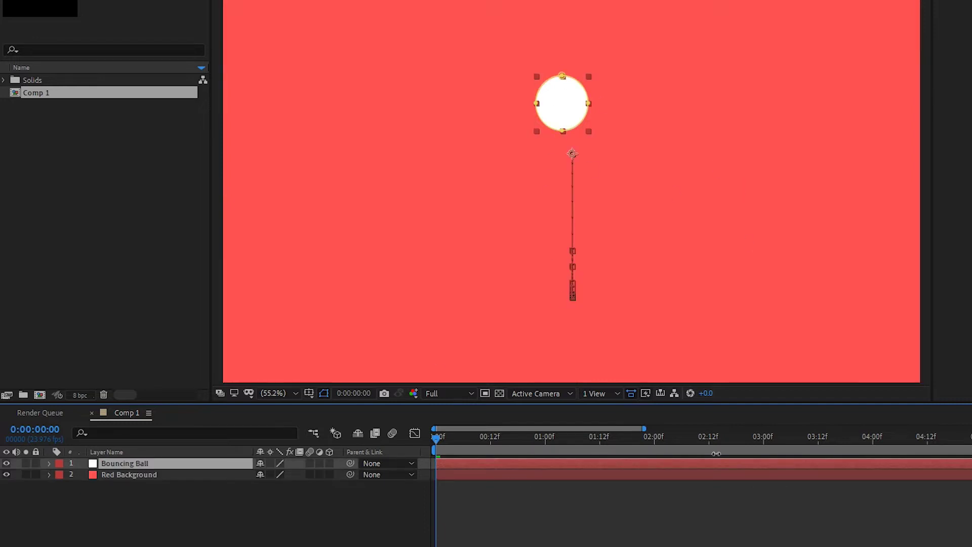
key("space")
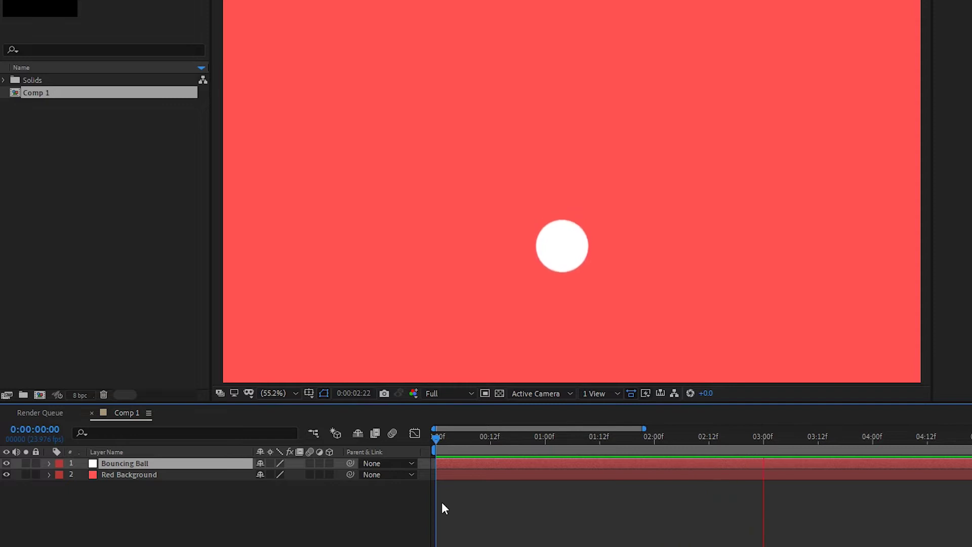
key("u")
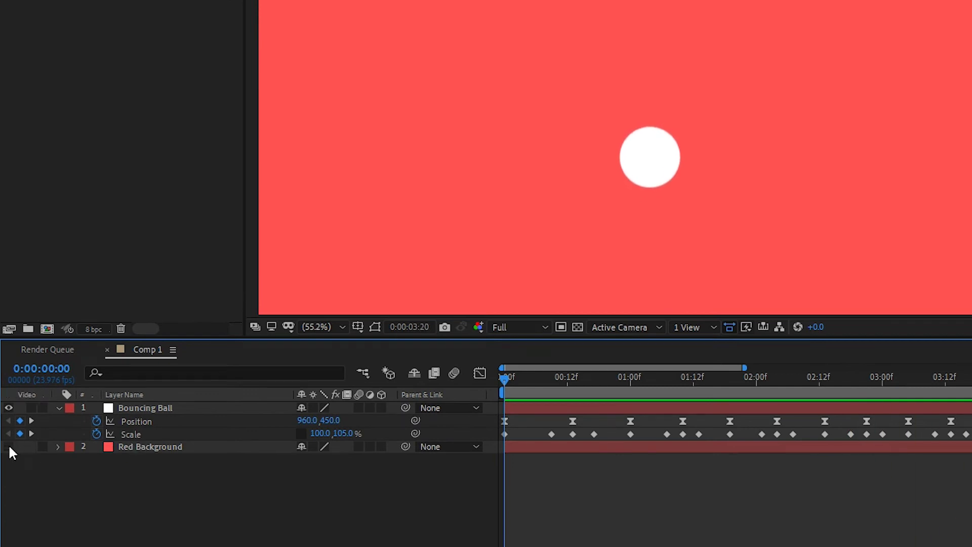
left_click(9, 446)
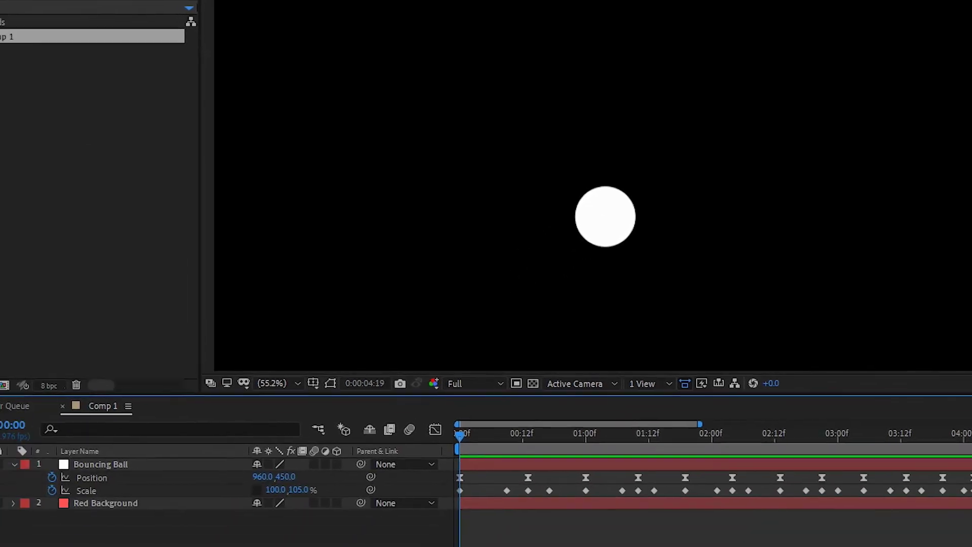
Step: Turn Red Background back on, queue Comp 1, and set output to QuickTime ProRes 422
left_click(9, 458)
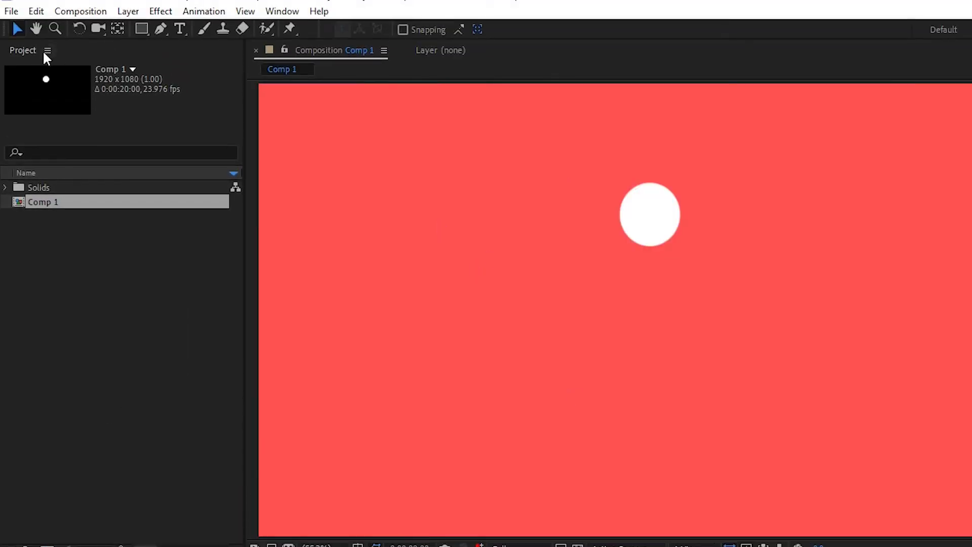
left_click(80, 11)
left_click(135, 142)
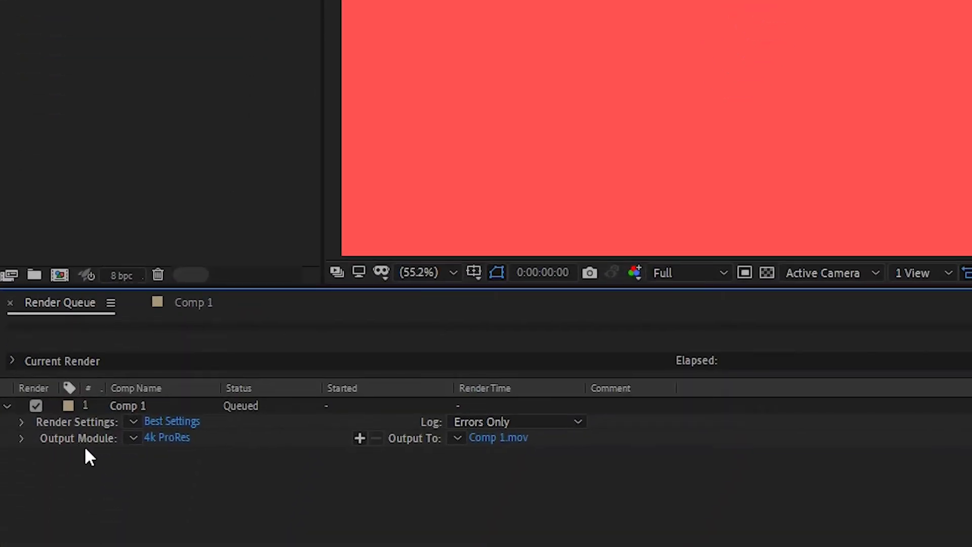
left_click(166, 437)
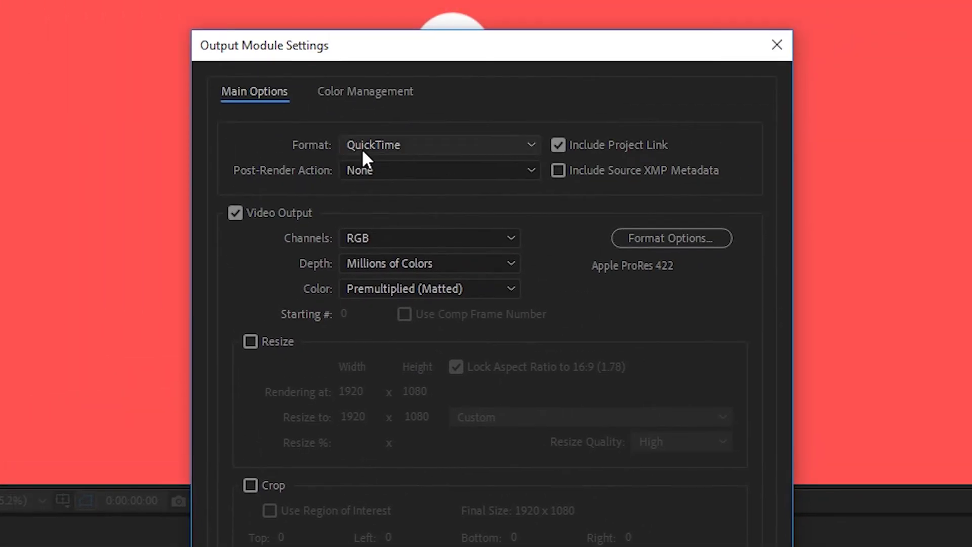
left_click(361, 148)
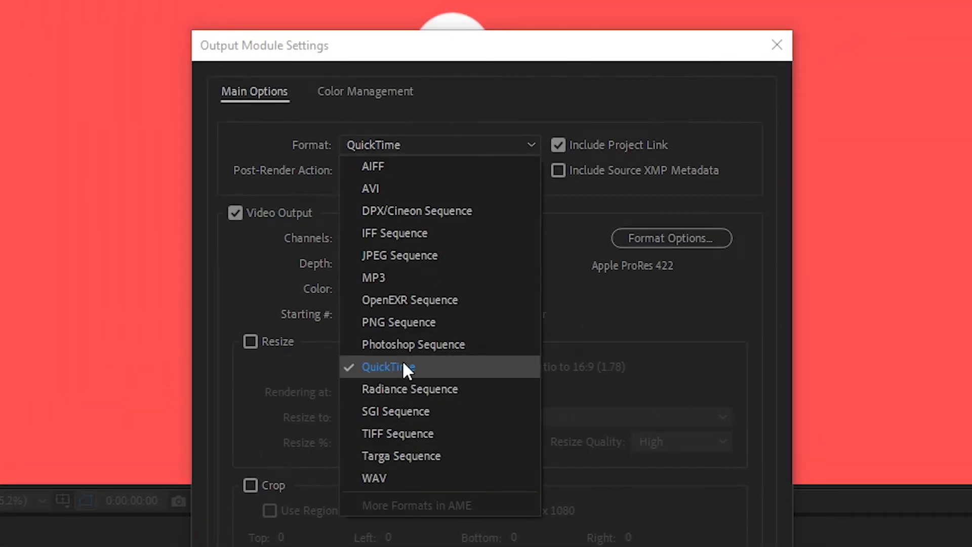
left_click(437, 366)
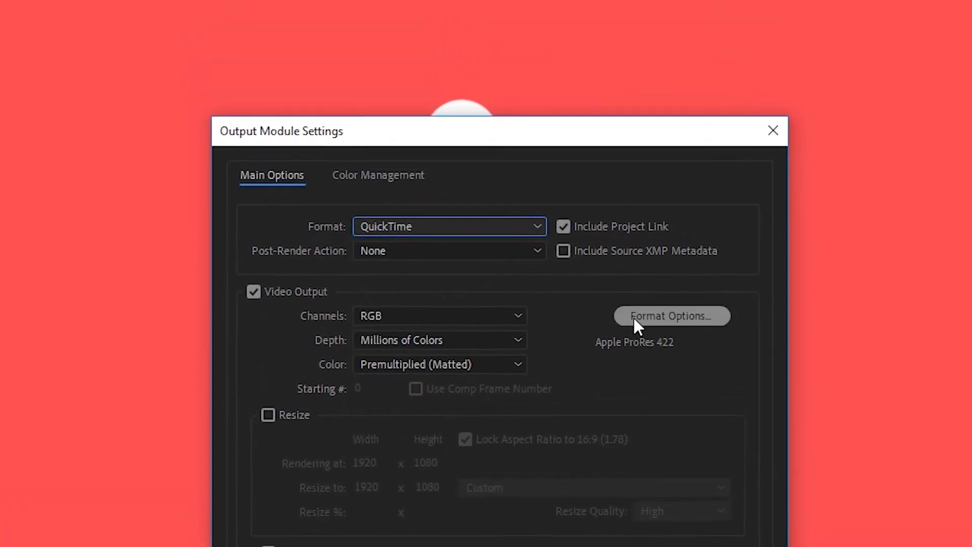
left_click(658, 385)
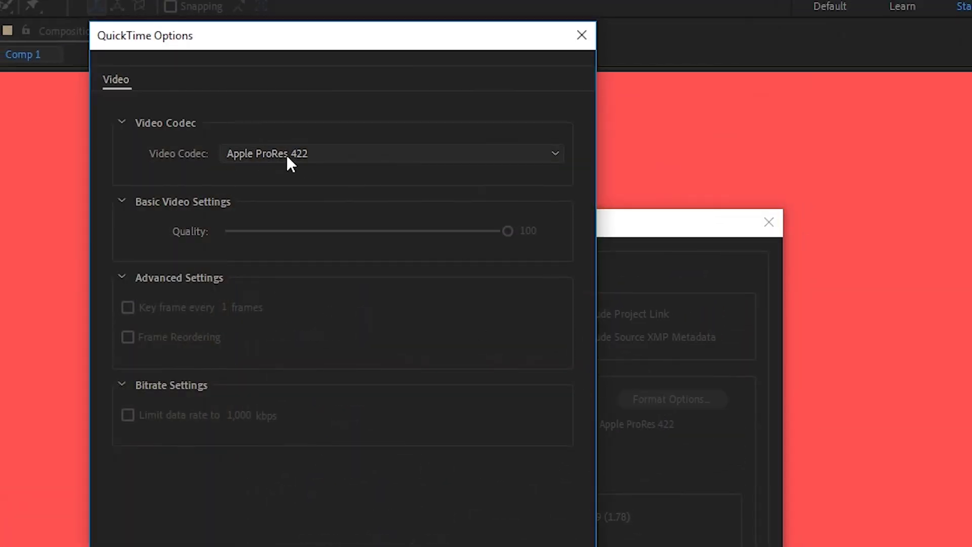
left_click(436, 541)
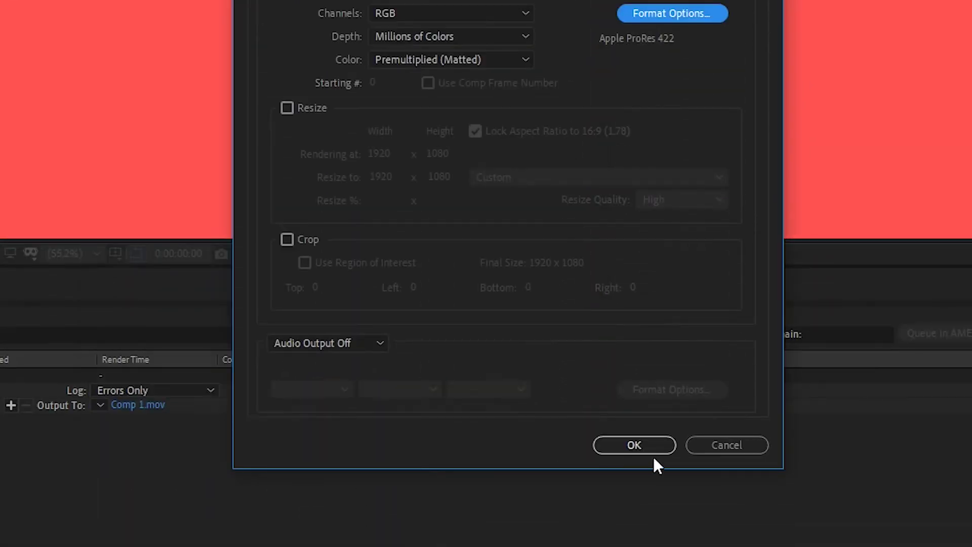
left_click(639, 447)
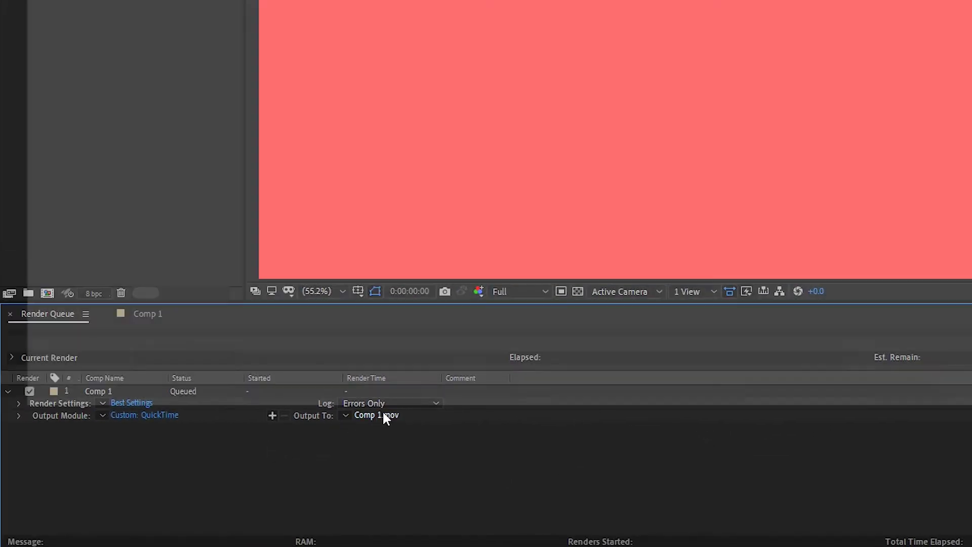
Step: Save the output as Bouncing Ball NO ALPHA CHANNEL.mov and render it
left_click(384, 416)
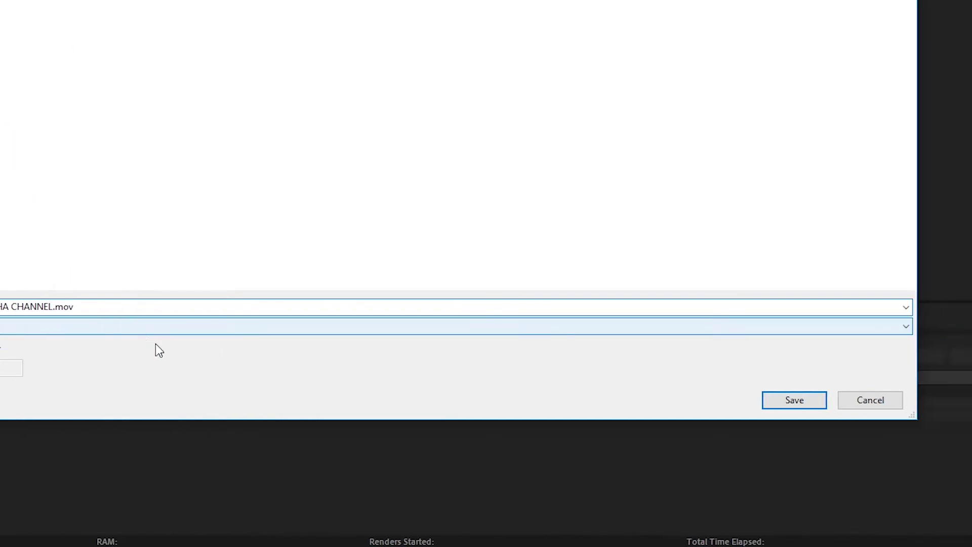
left_click(946, 400)
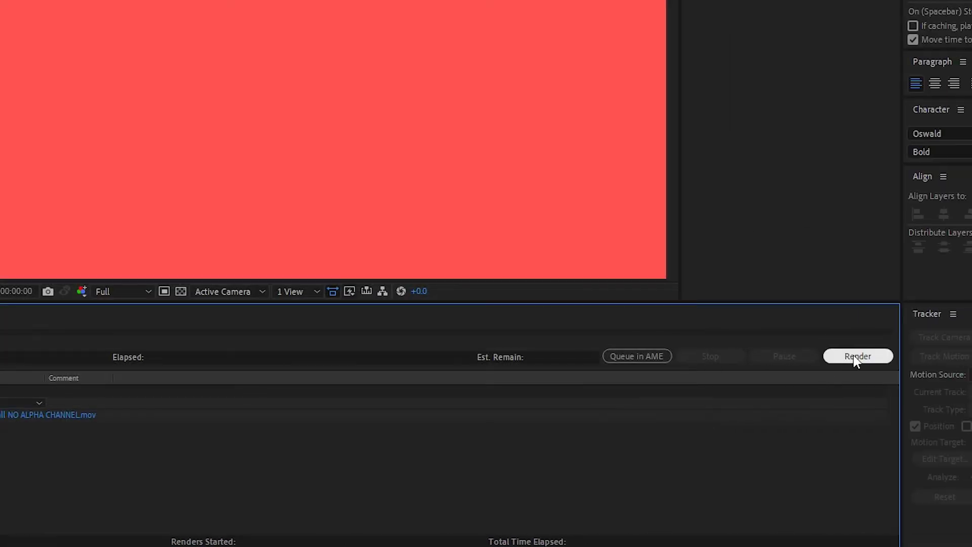
left_click(855, 356)
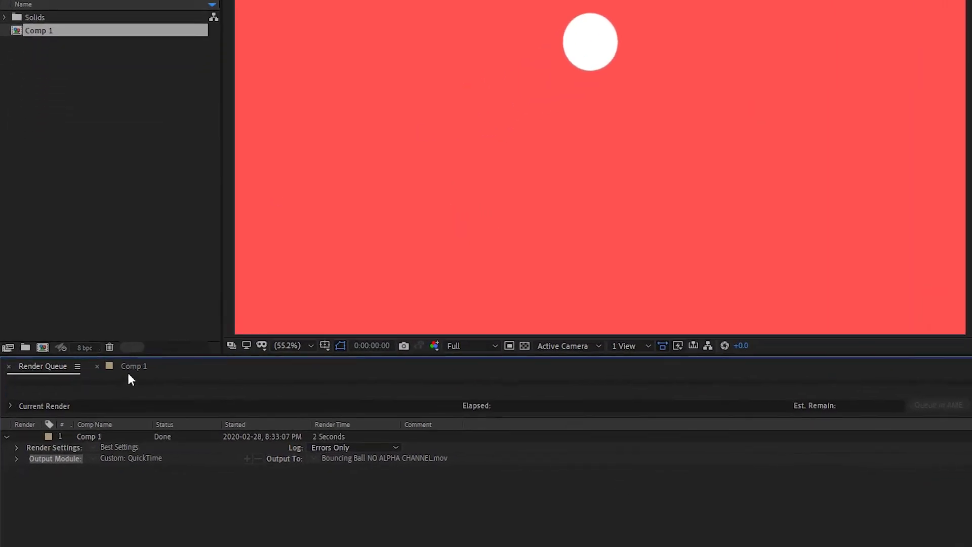
Step: Return to Comp 1 and add it to the render queue a second time
left_click(132, 367)
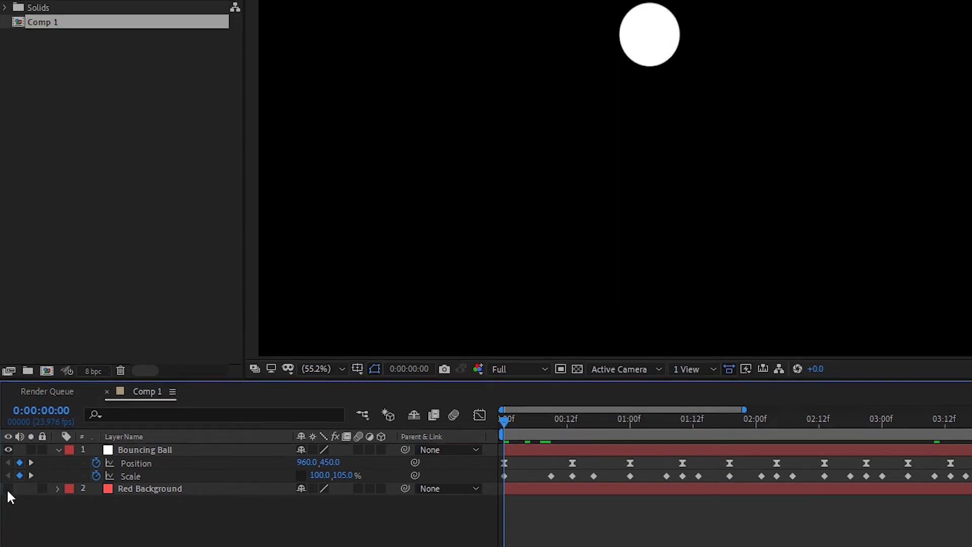
left_click(80, 9)
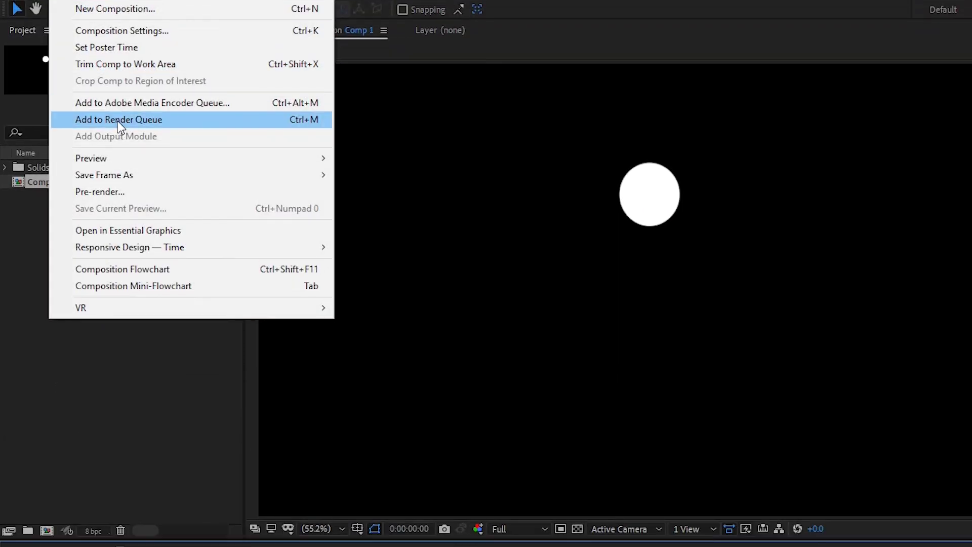
left_click(118, 138)
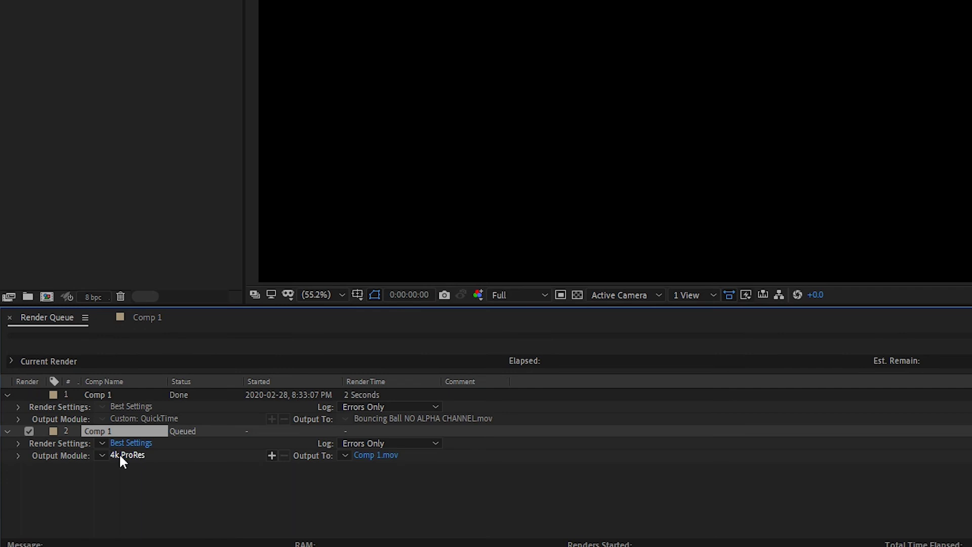
Step: Set the output module to Apple ProRes 4444 with RGB + Alpha channels
left_click(122, 454)
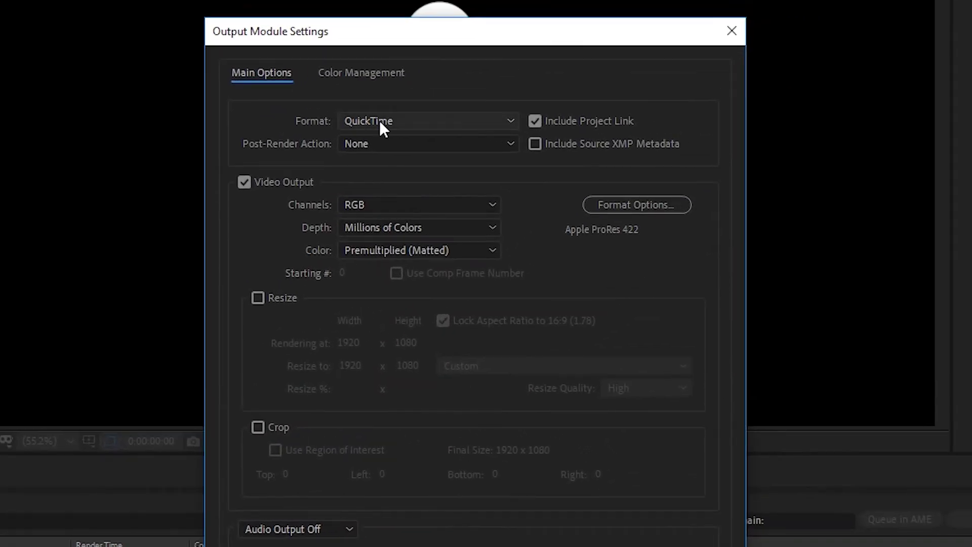
left_click(650, 208)
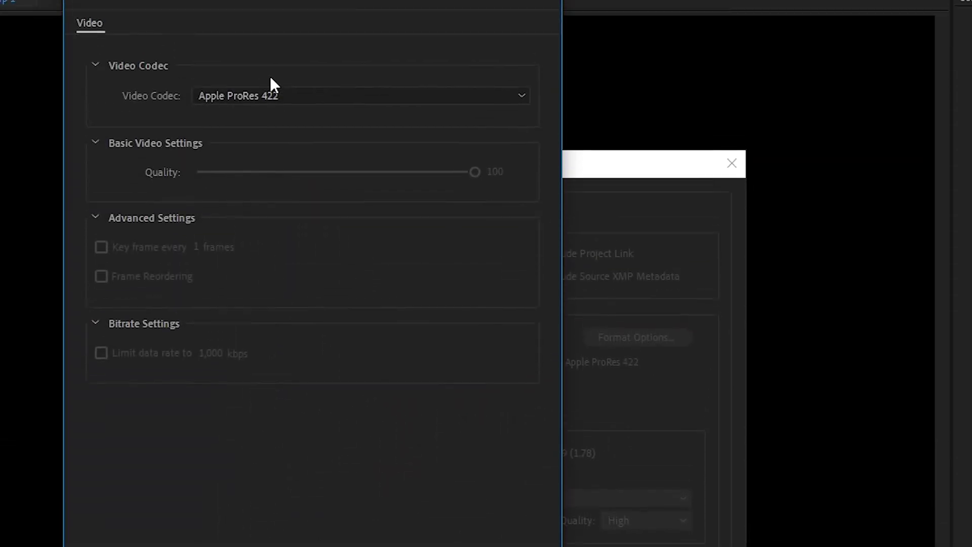
left_click(269, 96)
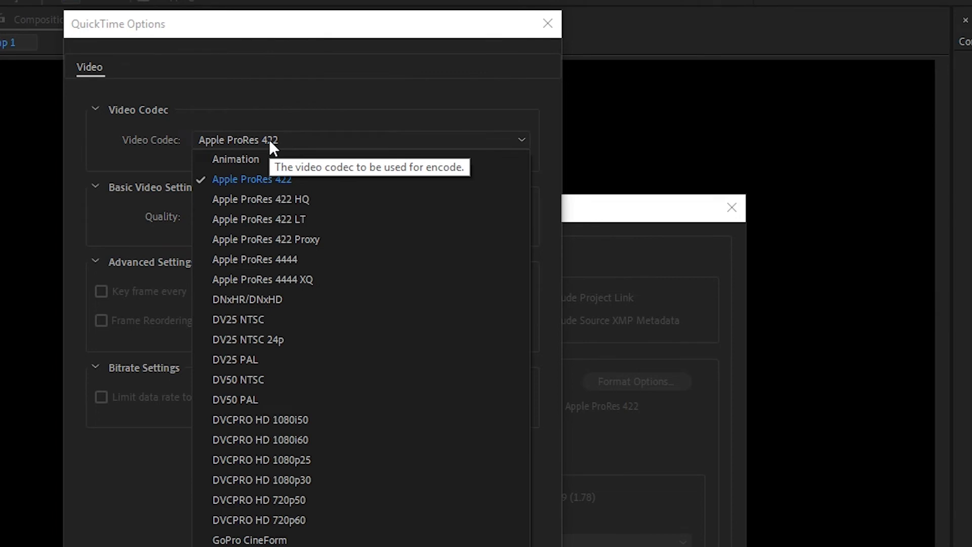
left_click(303, 262)
left_click(436, 493)
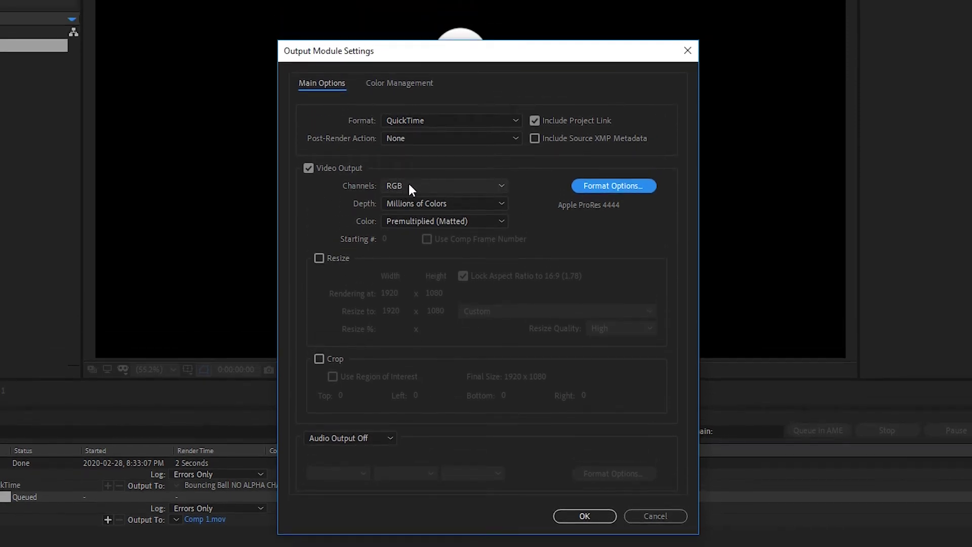
left_click(428, 190)
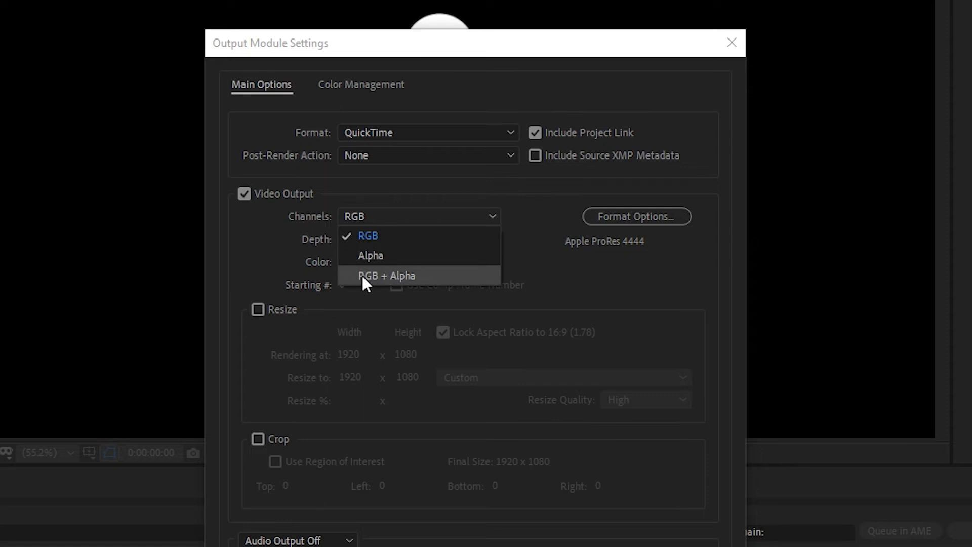
left_click(403, 277)
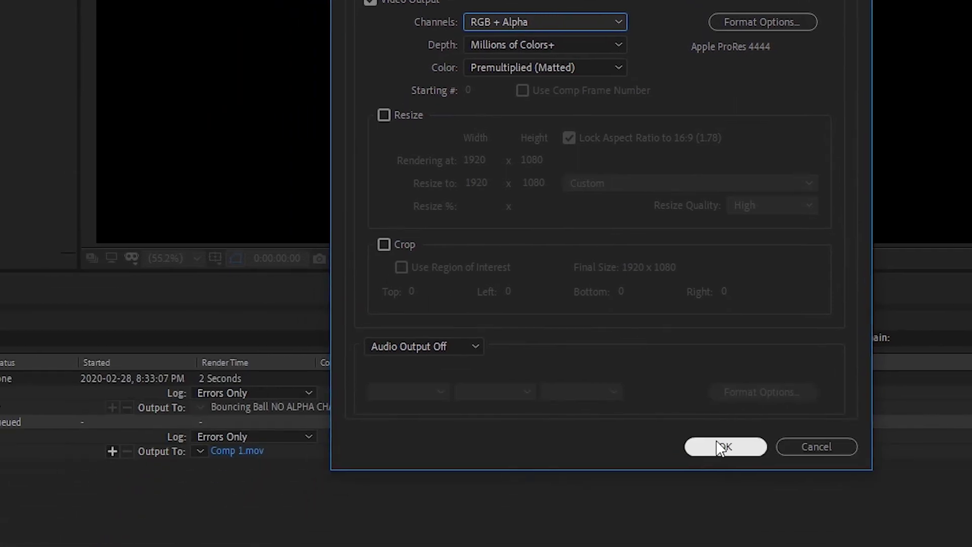
left_click(722, 446)
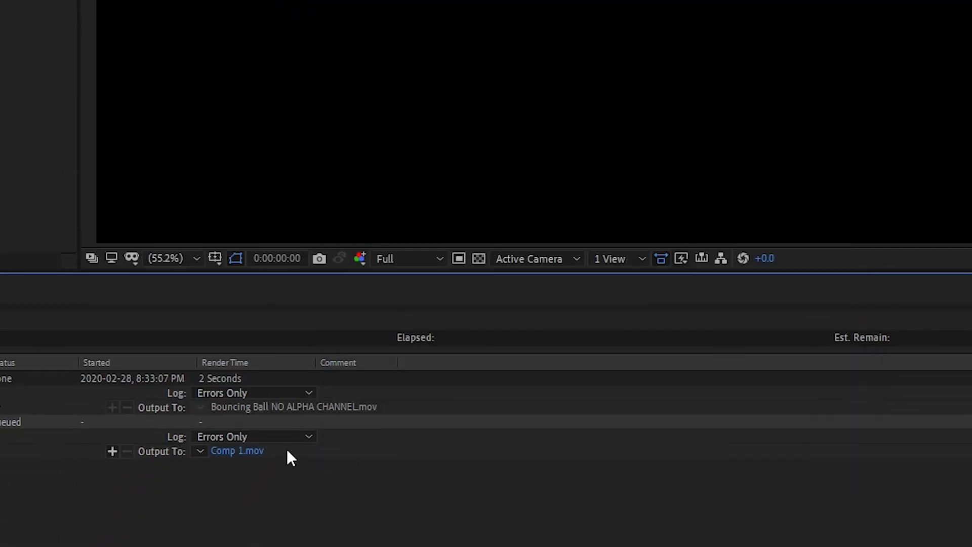
Step: Rename the output to Bouncing Ball WITH ALPHA CHANNEL.mov and render it
left_click(248, 450)
left_click(212, 314)
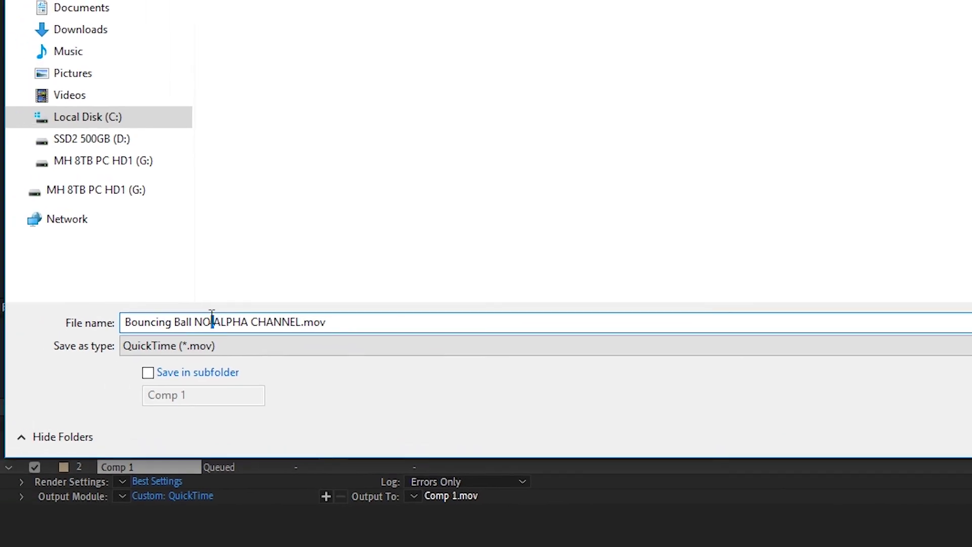
type("WITH")
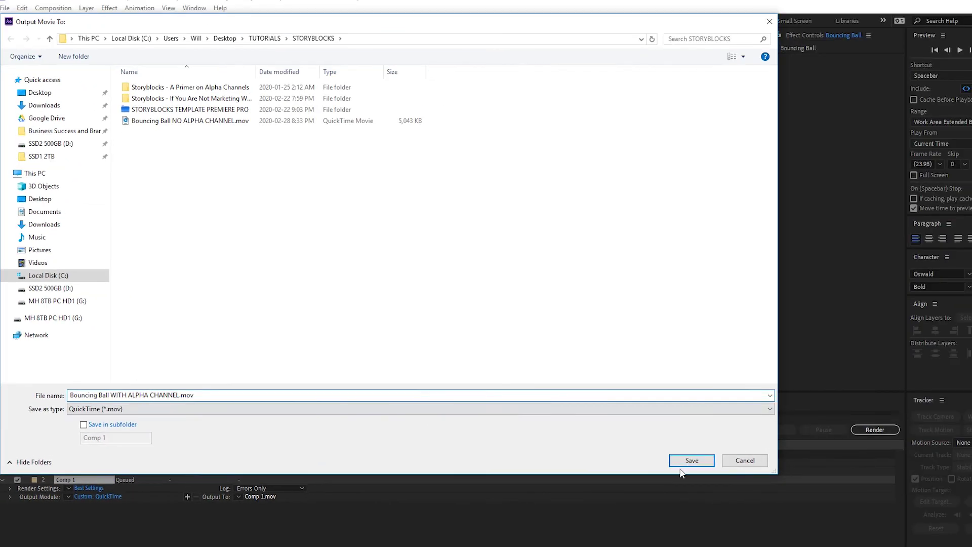
left_click(876, 460)
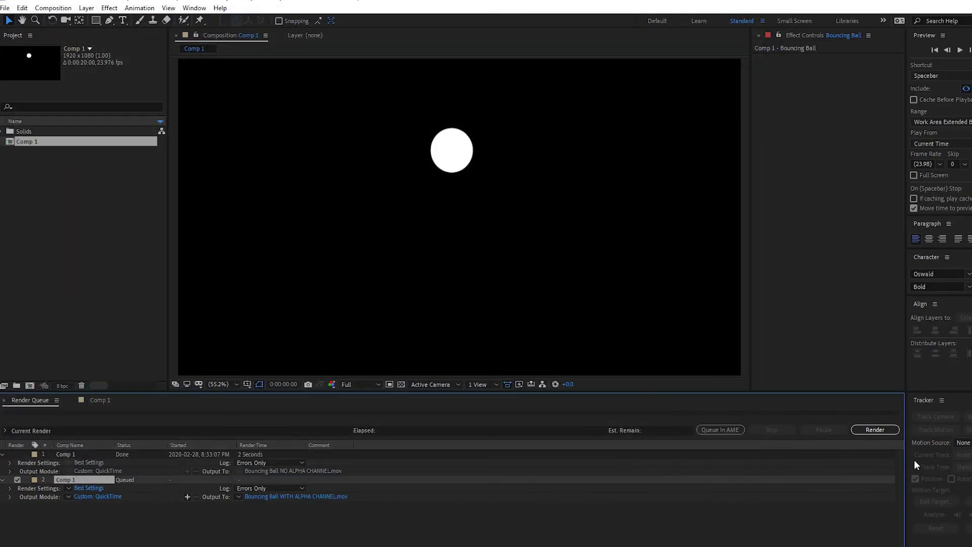
left_click(875, 431)
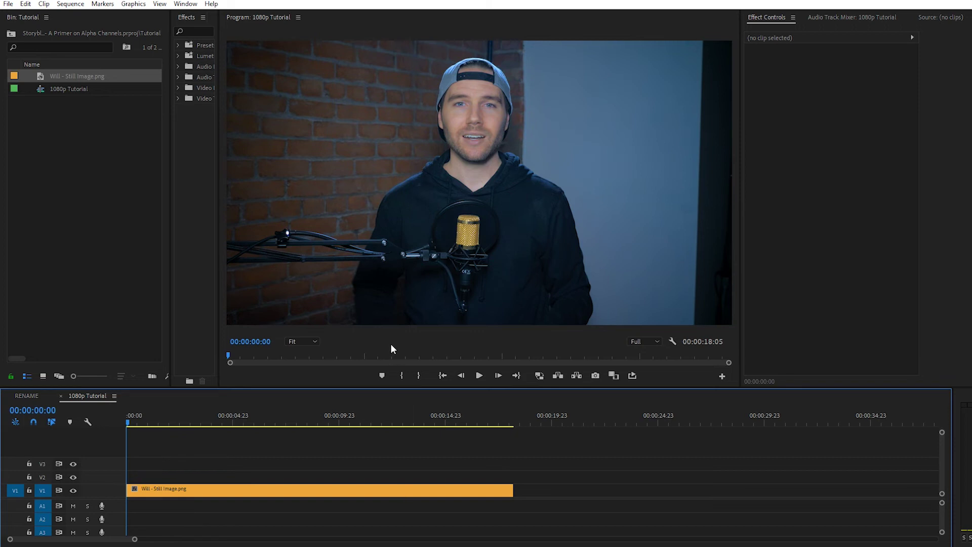
Step: Import both rendered bouncing-ball movies into the bin and place them on V2 near 19 seconds
key("alt+Tab")
left_click(385, 153)
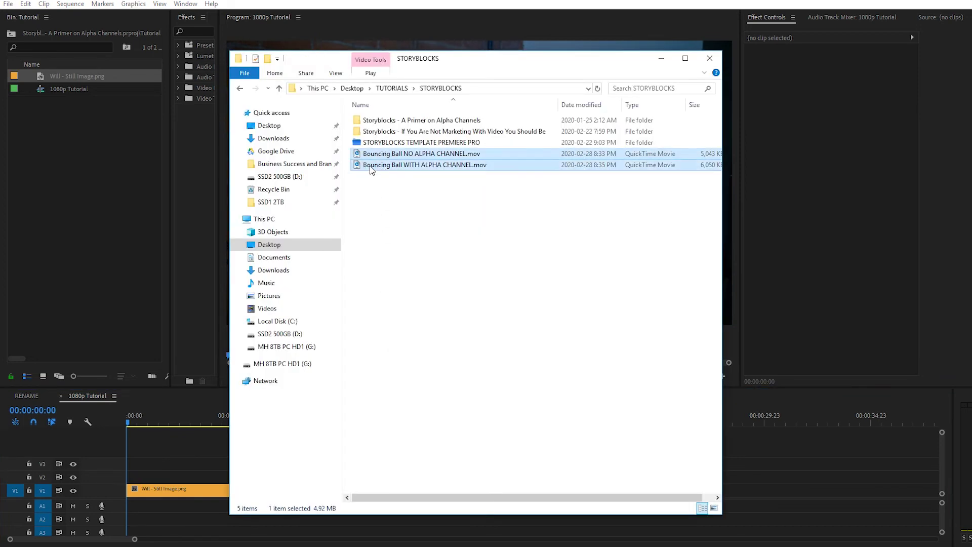
left_click_drag(370, 165, 111, 217)
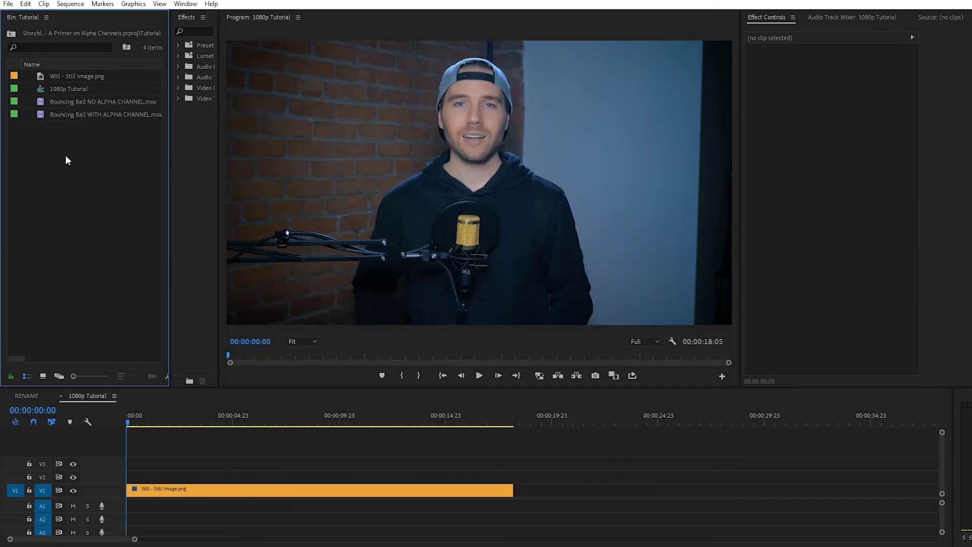
left_click_drag(66, 101, 653, 476)
Step: Play the sequence through the NO ALPHA and WITH ALPHA CHANNEL clips
left_click(571, 423)
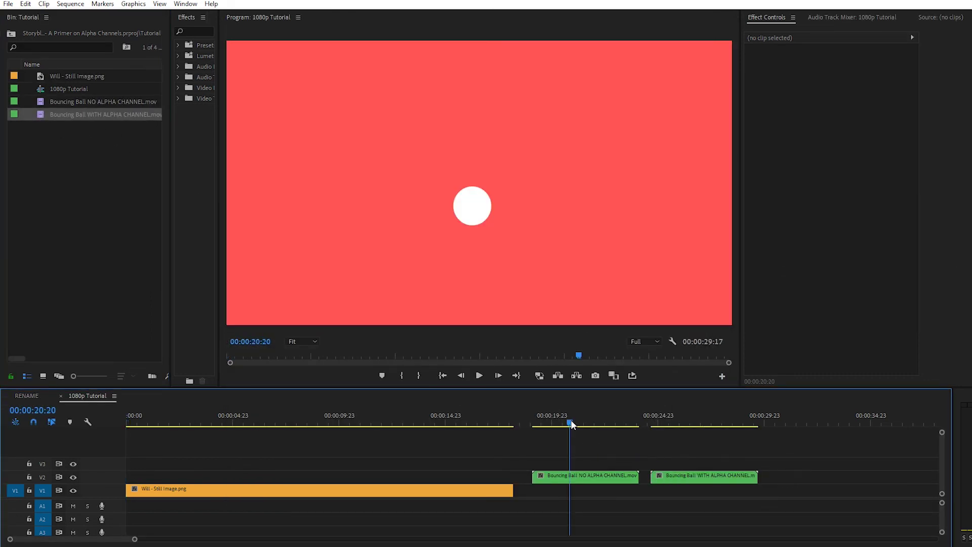
key("space")
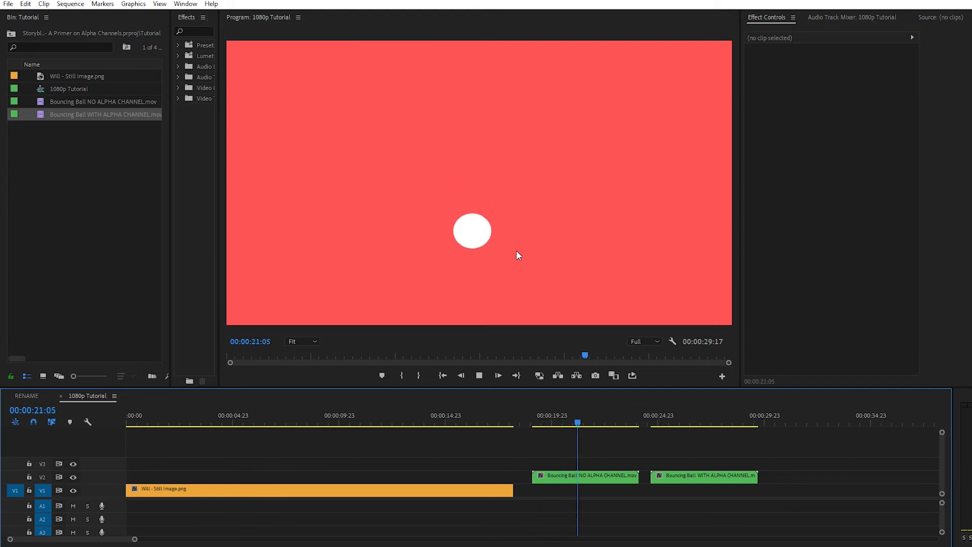
left_click(660, 421)
key("space")
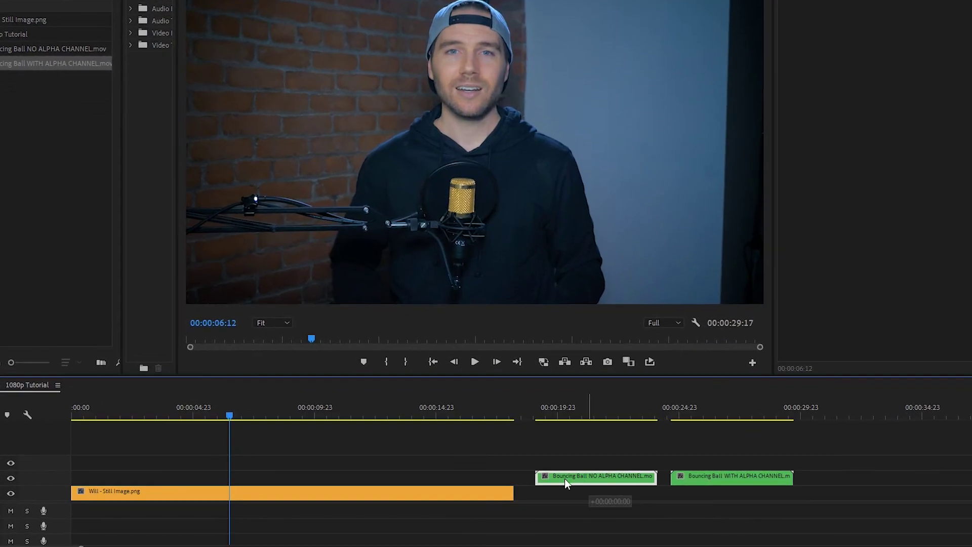
Step: Move the NO ALPHA CHANNEL clip over the still near 4 seconds and play it
left_click_drag(557, 476, 245, 476)
left_click(152, 408)
key("space")
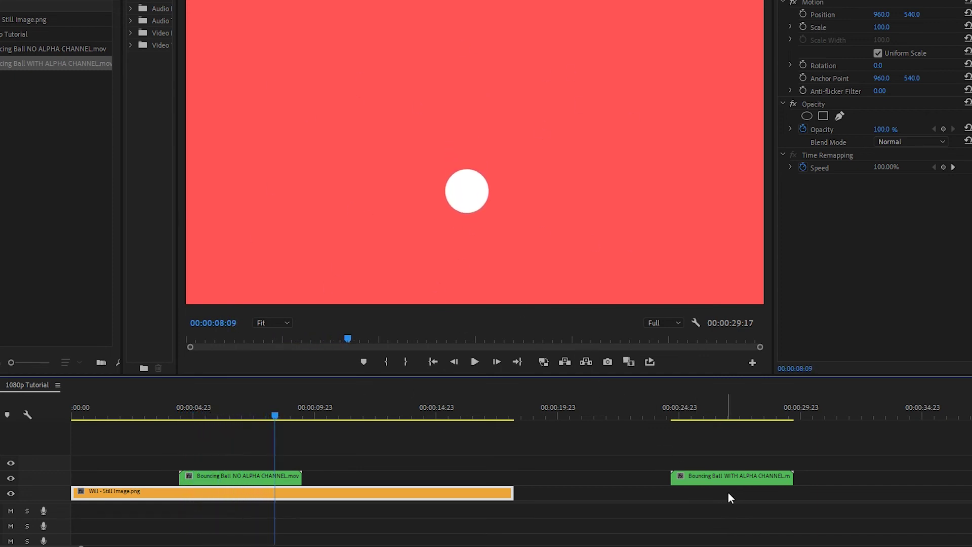
Step: Move the WITH ALPHA CHANNEL clip near 10 seconds and play the transparent ball
left_click_drag(728, 478, 357, 479)
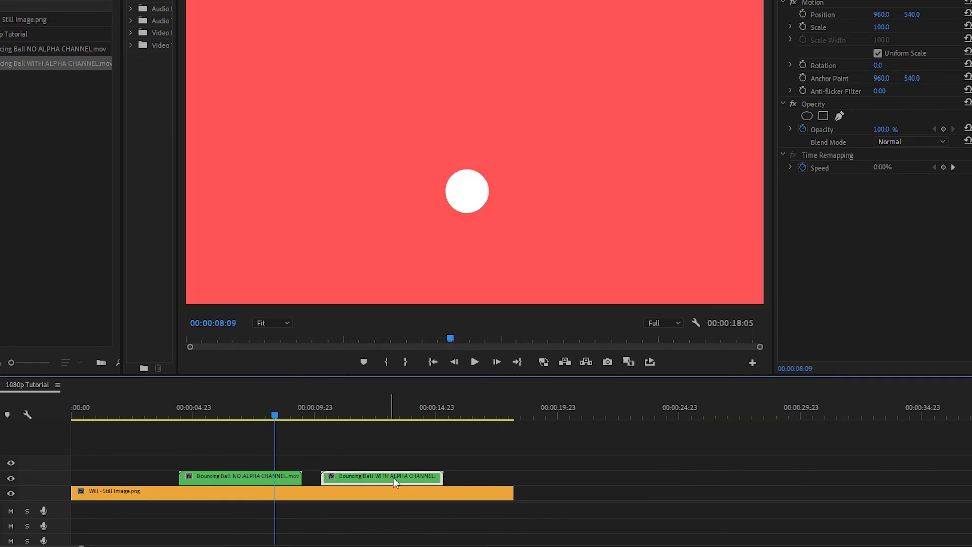
key("space")
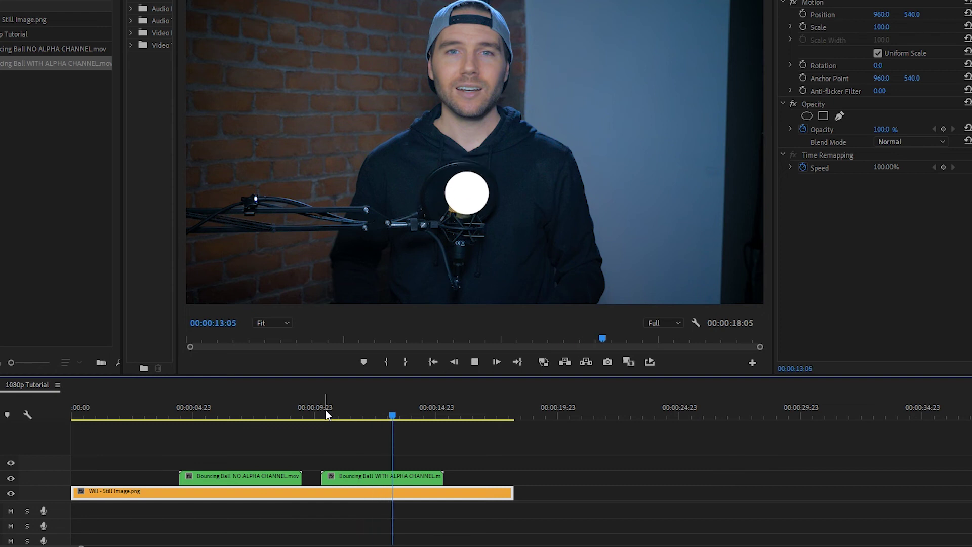
key("space")
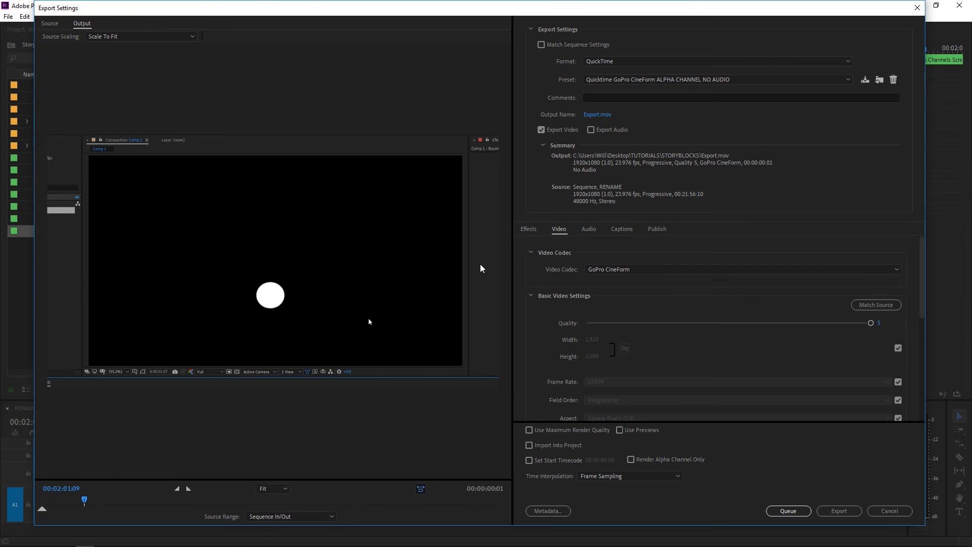
Step: Keep QuickTime format with GoPro CineForm codec and check the RGBA 12-bpc + alpha depth
left_click(623, 62)
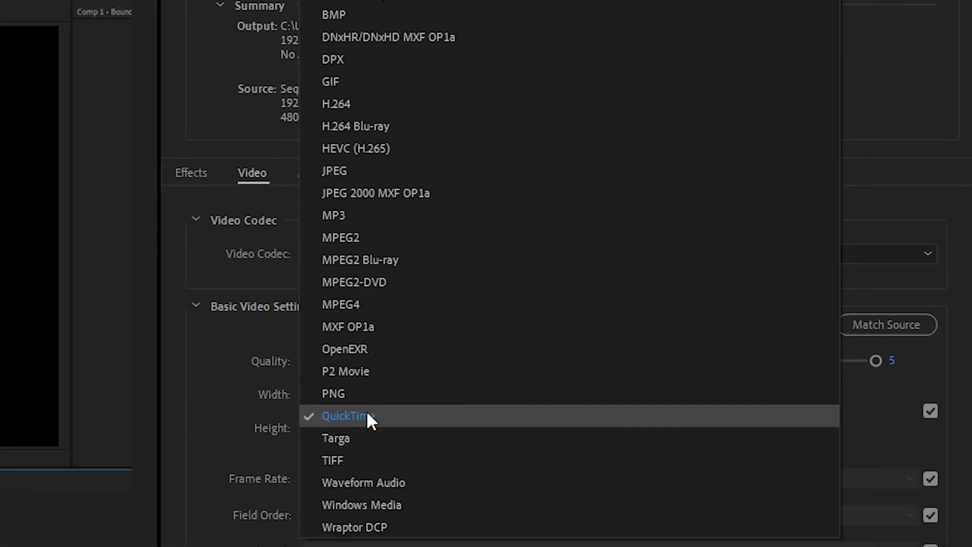
left_click(348, 416)
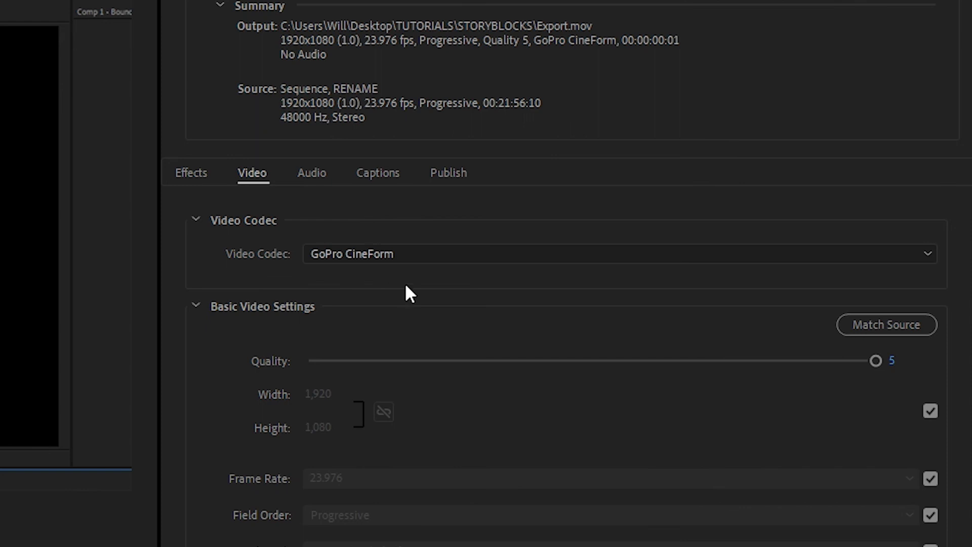
left_click(911, 256)
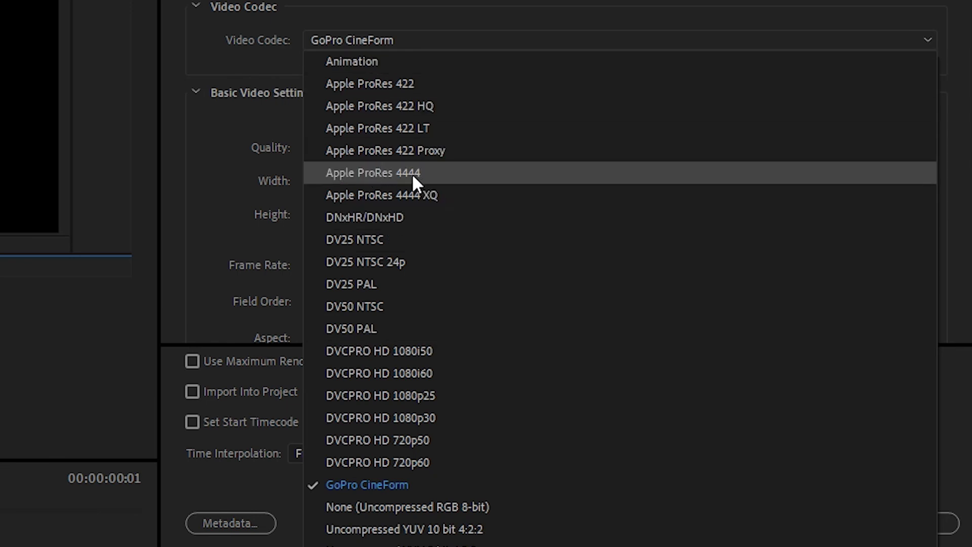
left_click(259, 45)
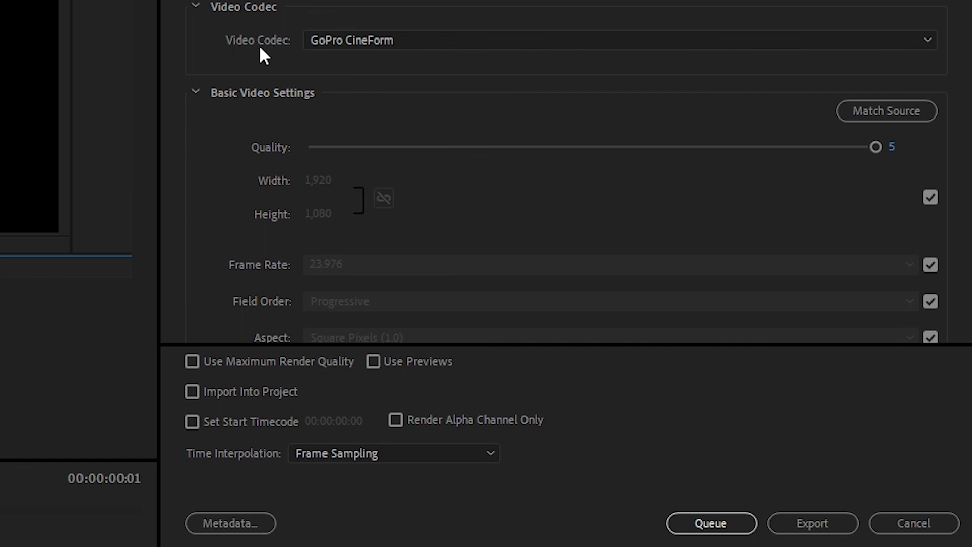
left_click_drag(884, 152, 892, 241)
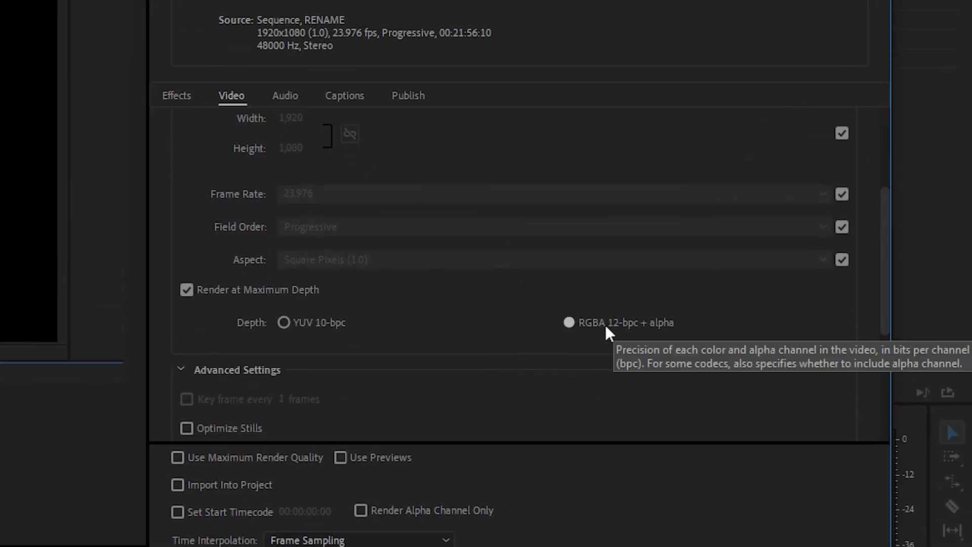